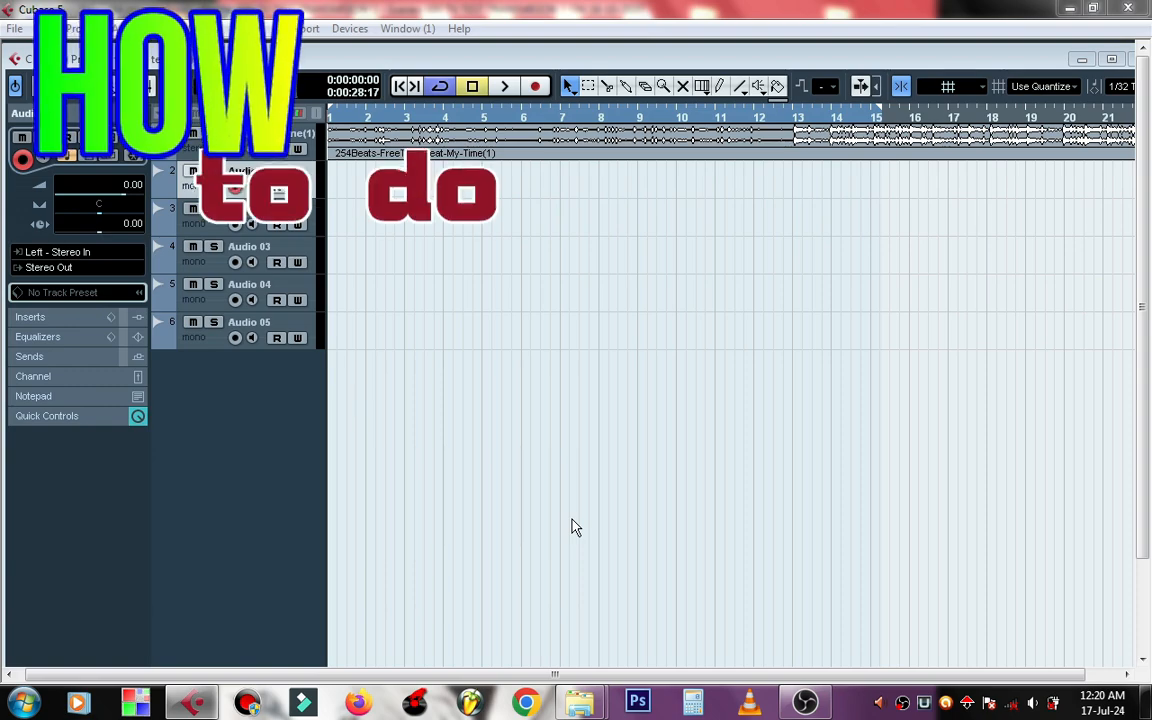
# Play the 254Beats-FreeTrap-Beat-My-Time(1) beat from the start and stop it near bar 15
pyautogui.click(573, 521)
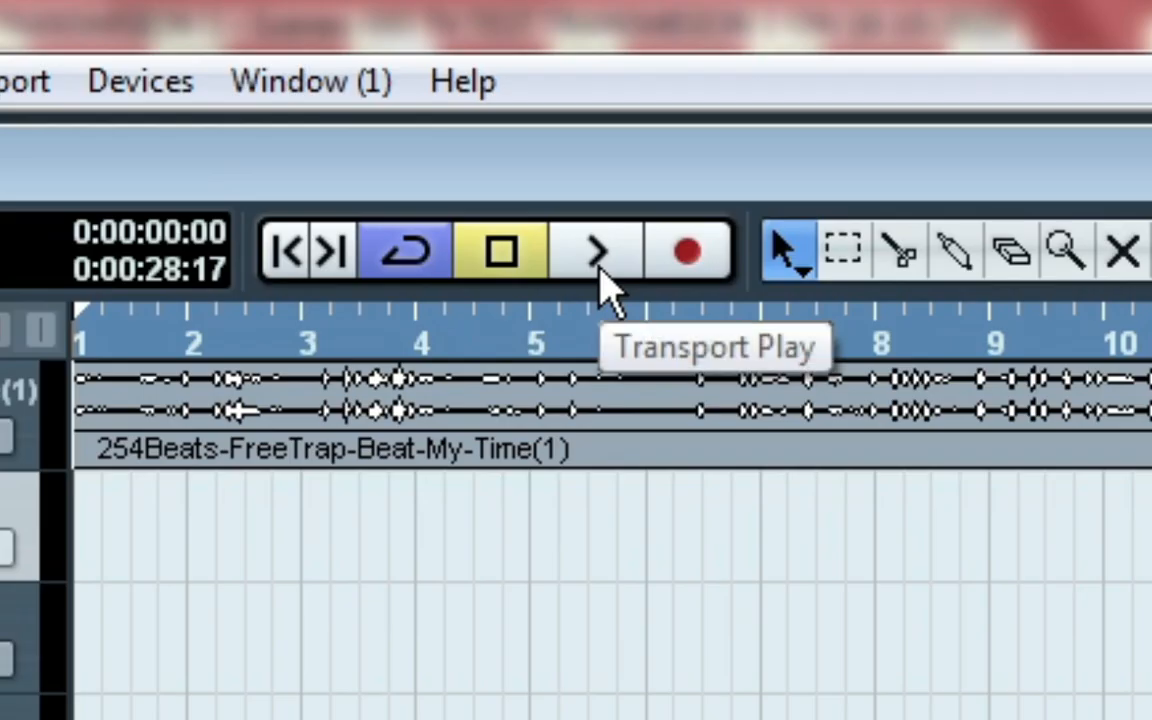
pyautogui.click(712, 189)
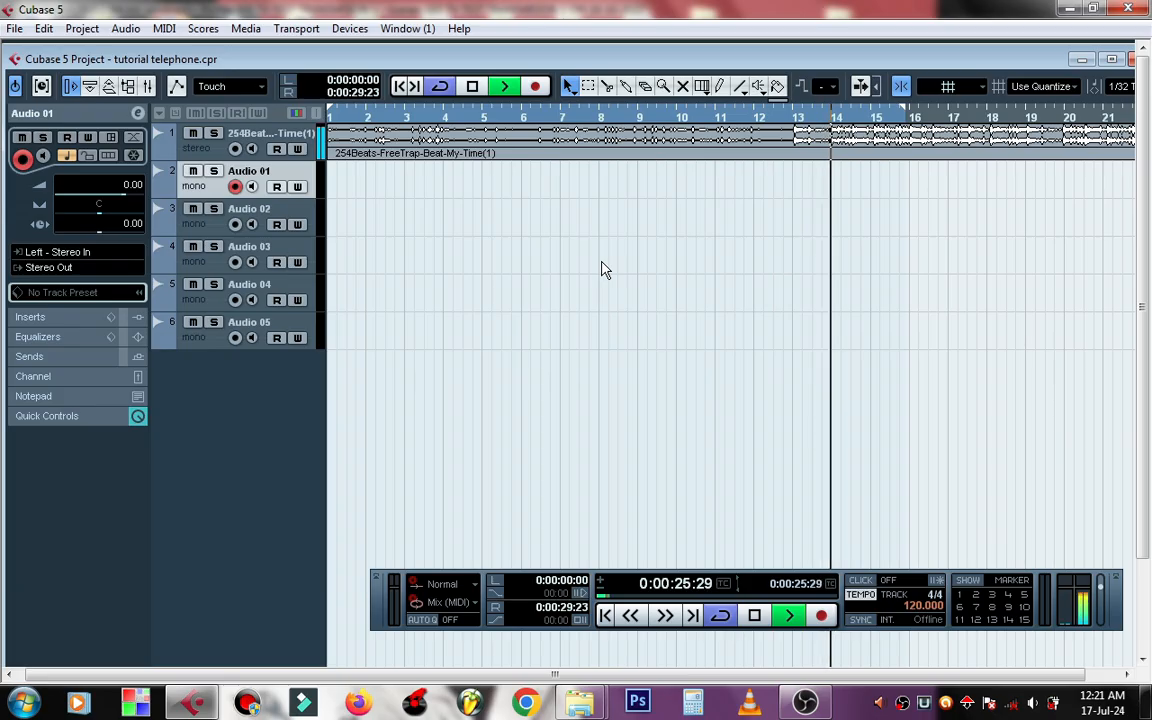
pyautogui.press('space')
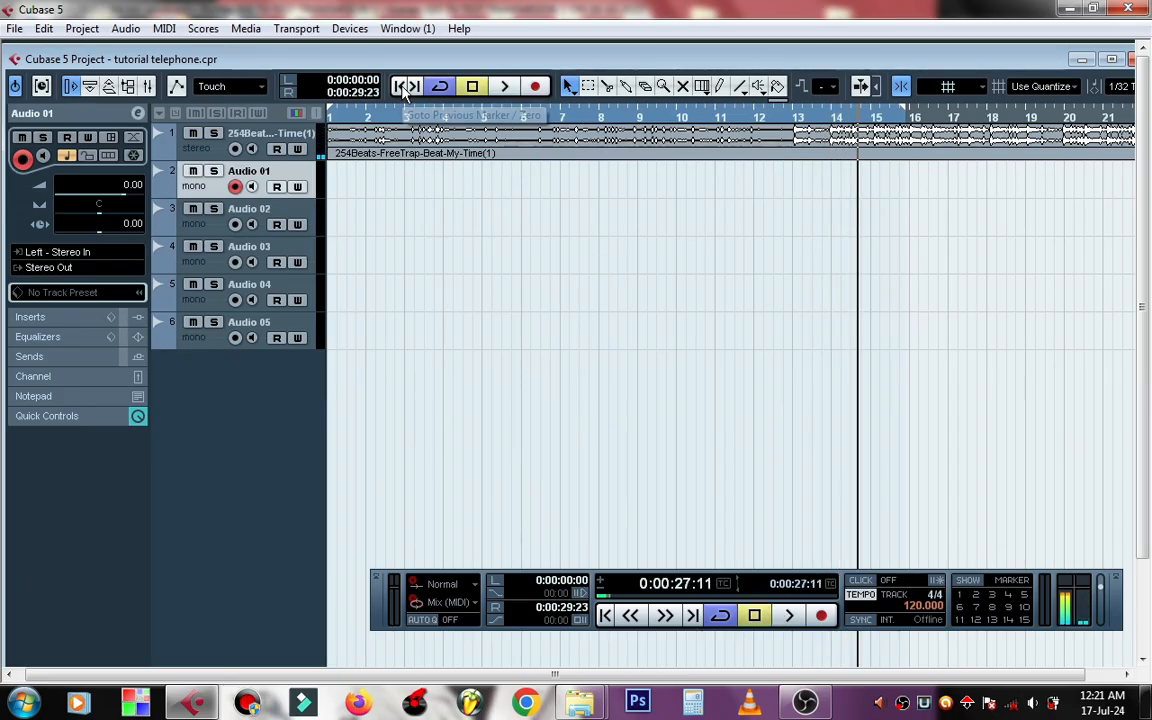
# Return to the project start and record a take of about 25 seconds on the Audio 01 track
pyautogui.click(403, 87)
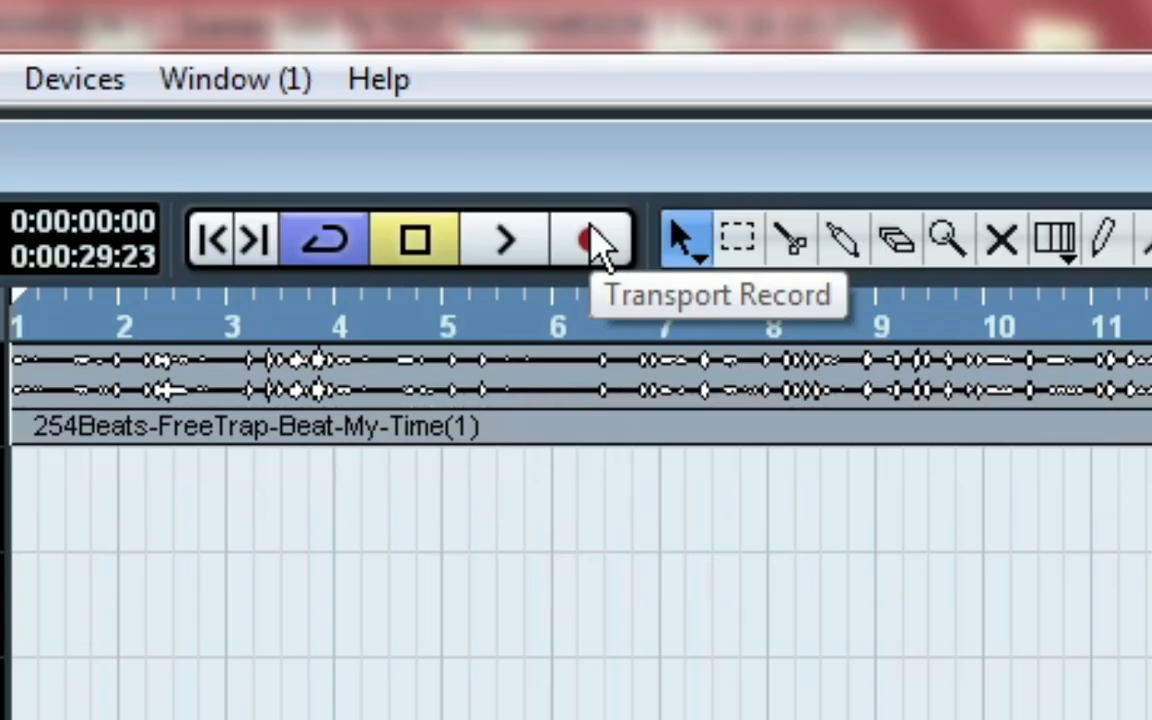
pyautogui.click(592, 241)
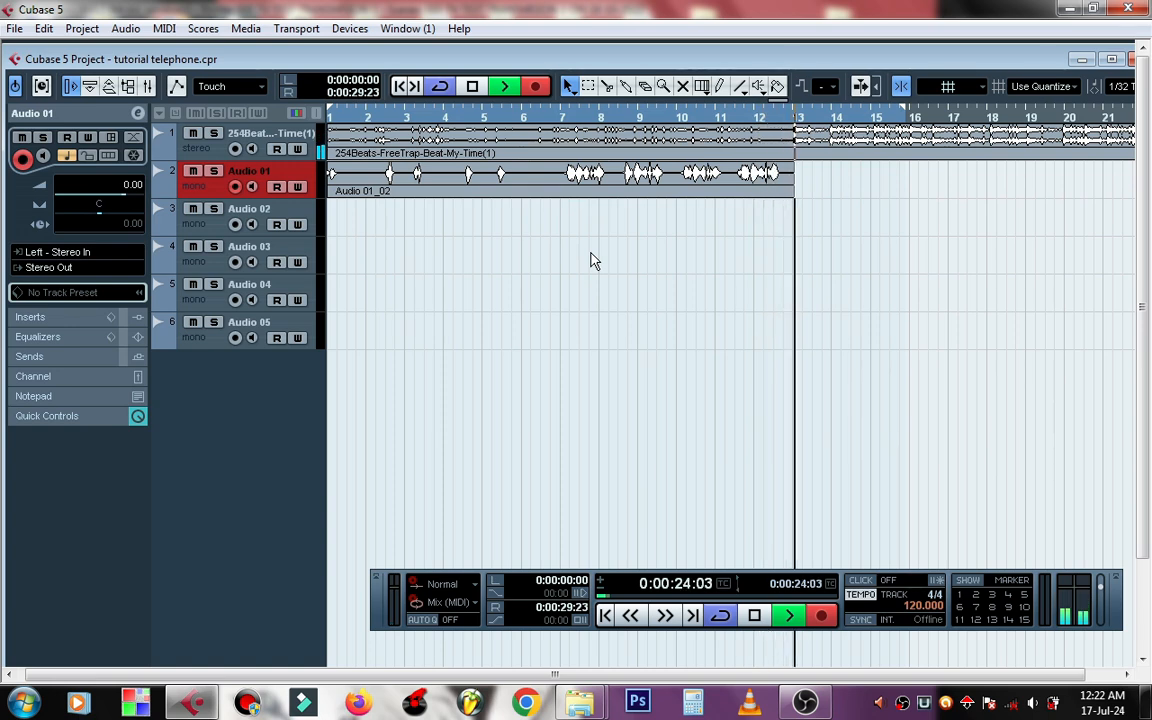
pyautogui.press('space')
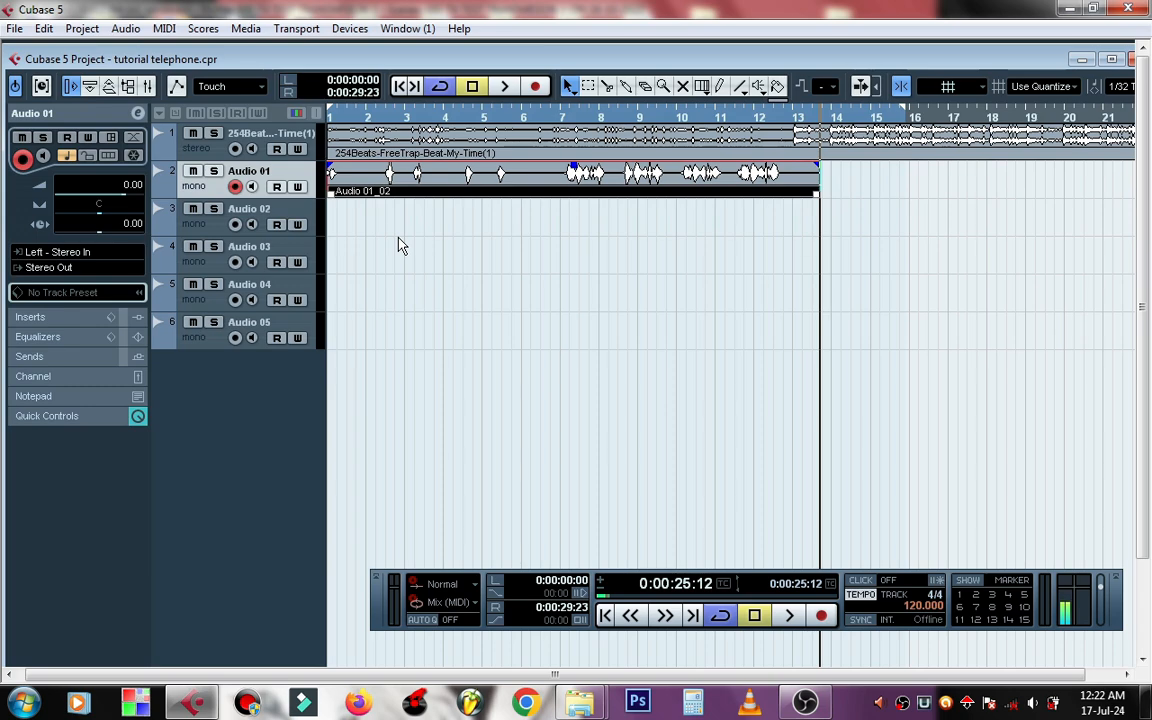
# Select the Audio 02 track and record a second take of about 25 seconds from the project start
pyautogui.click(304, 215)
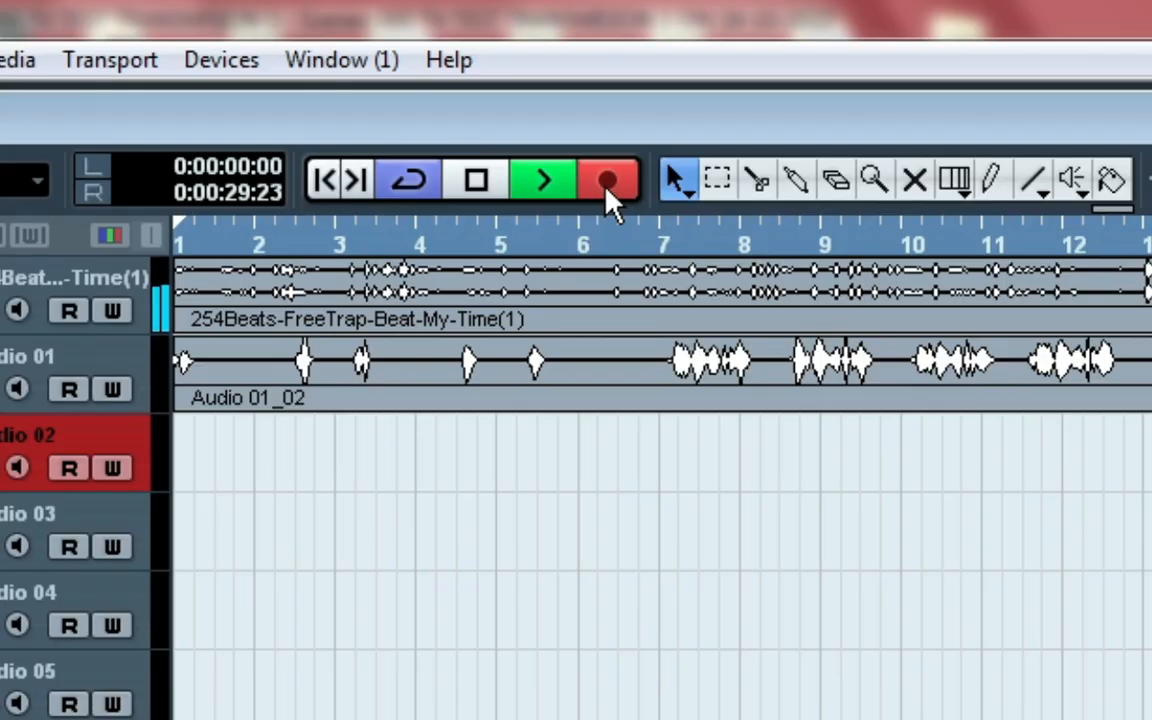
pyautogui.click(682, 149)
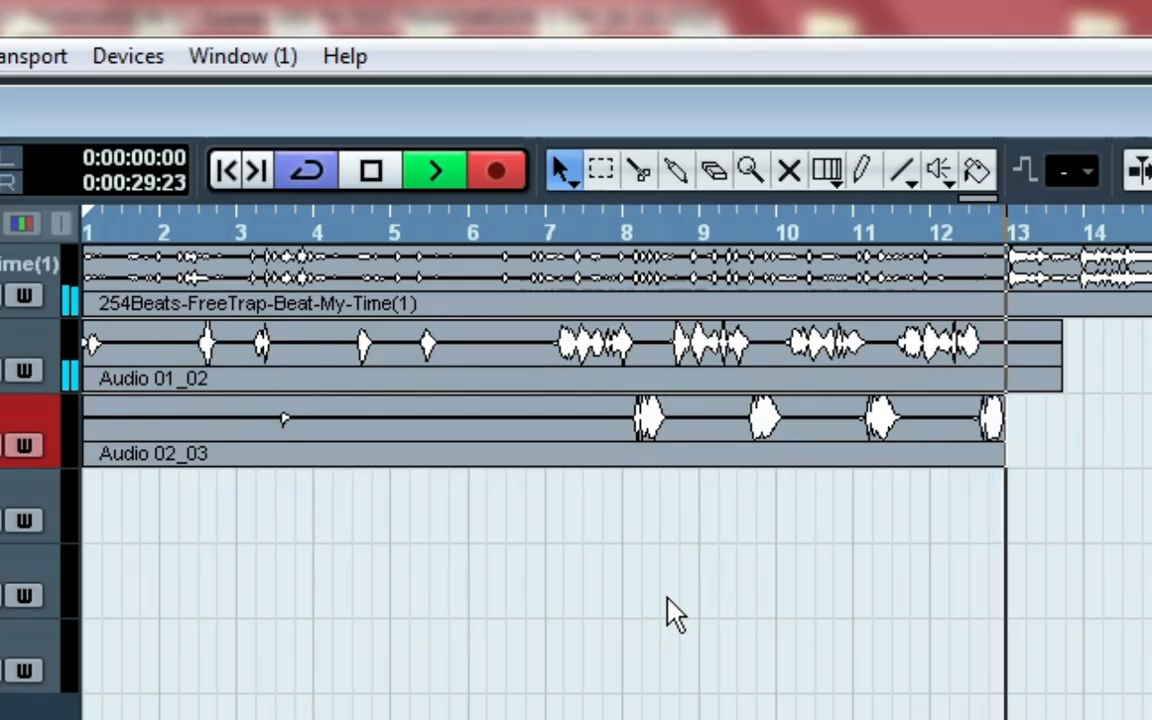
pyautogui.press('space')
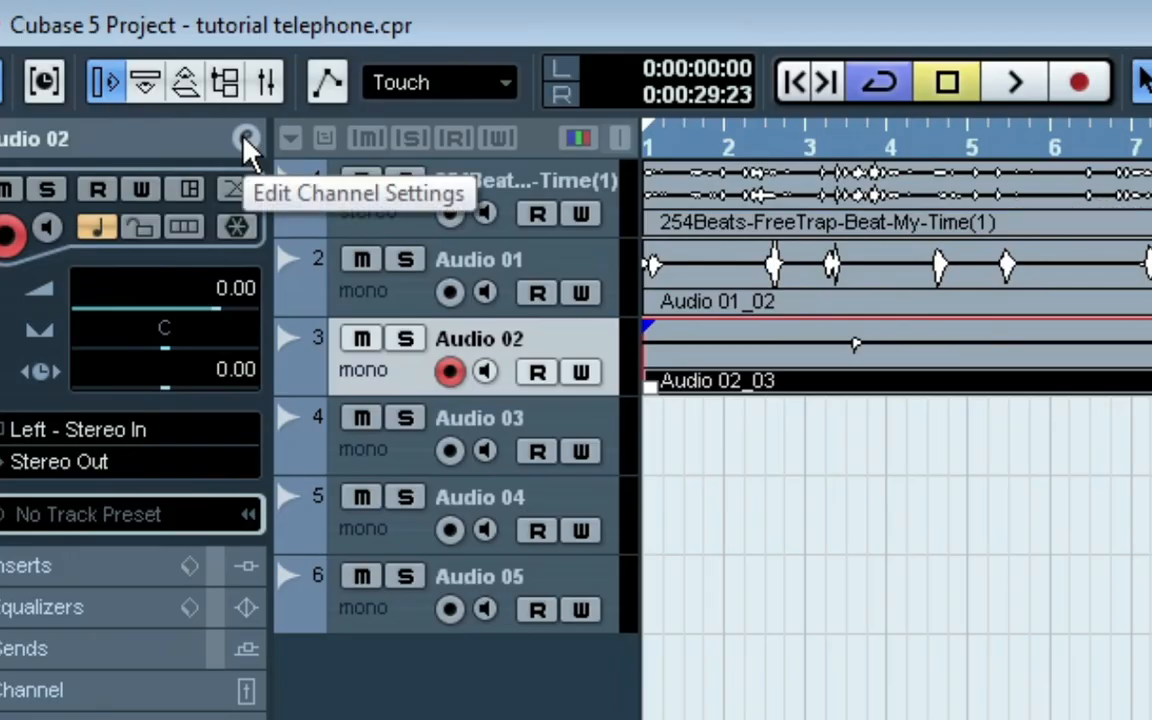
# Open the channel settings of Audio 02 and load StudioEQ into its second insert slot
pyautogui.click(245, 140)
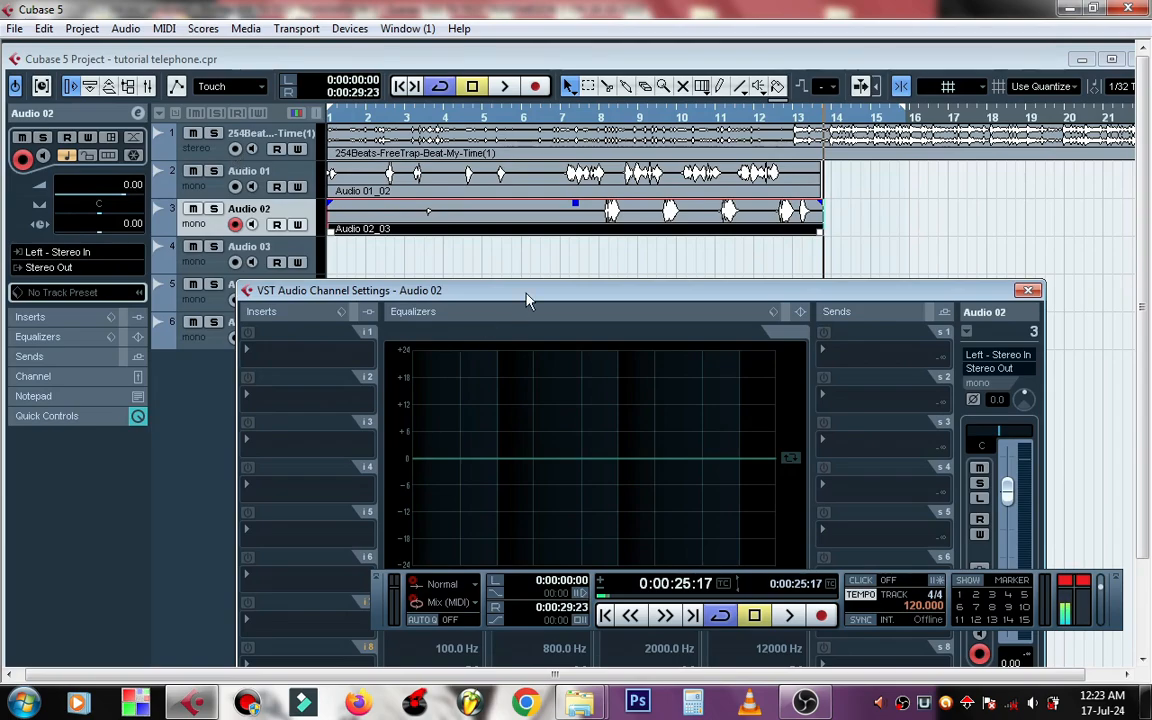
pyautogui.moveTo(527, 300); pyautogui.dragTo(527, 203)
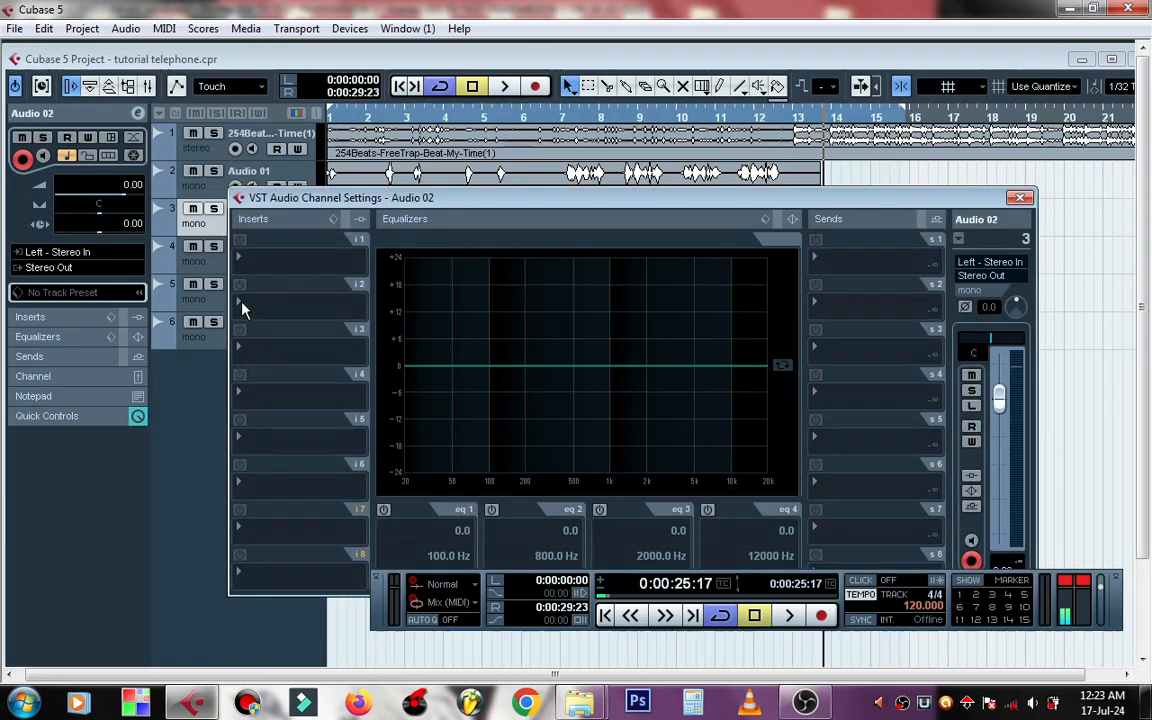
pyautogui.click(243, 308)
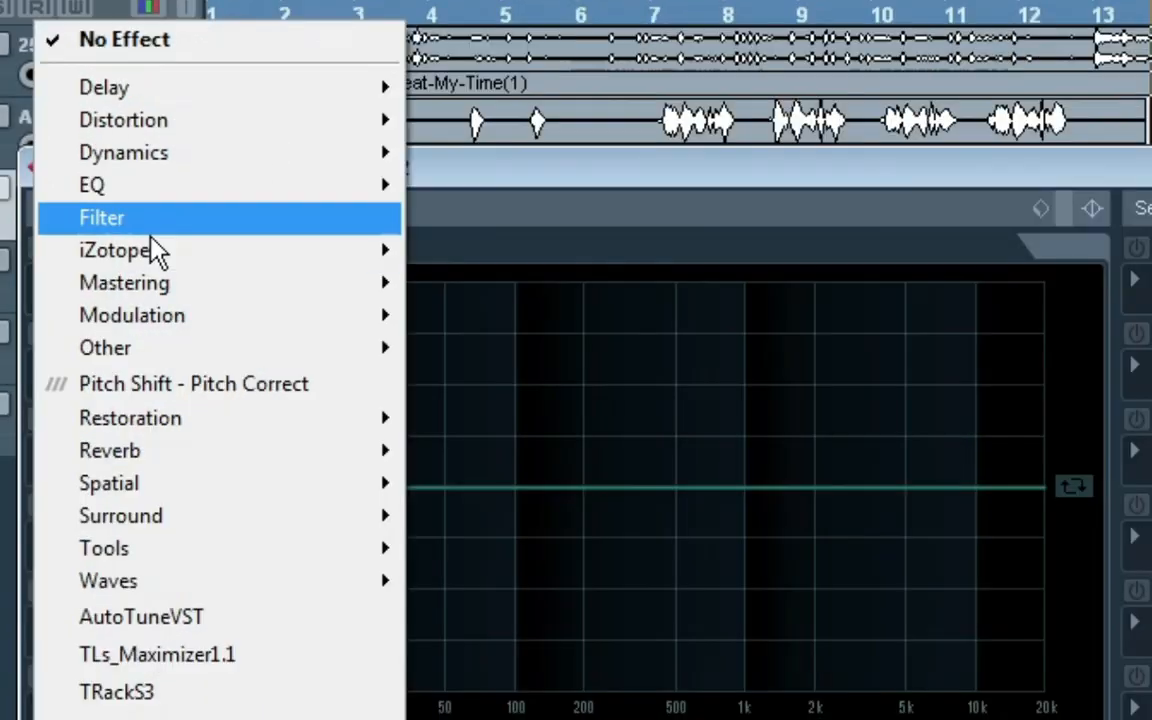
pyautogui.moveTo(242, 185)
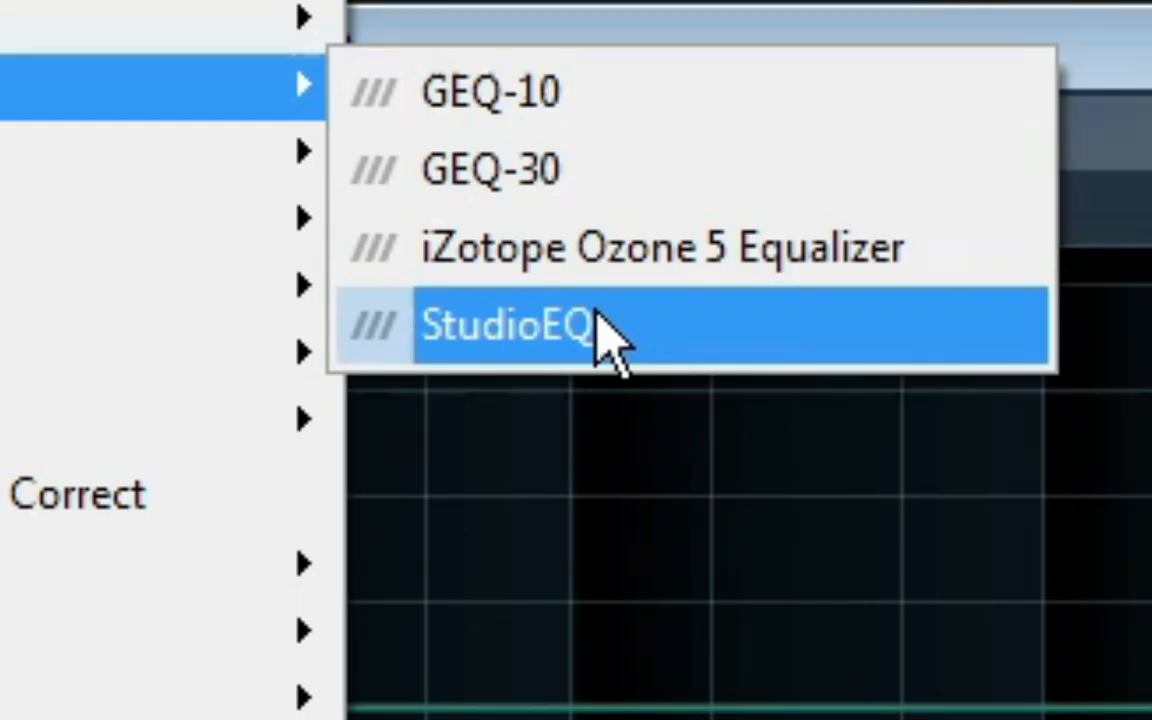
pyautogui.click(744, 395)
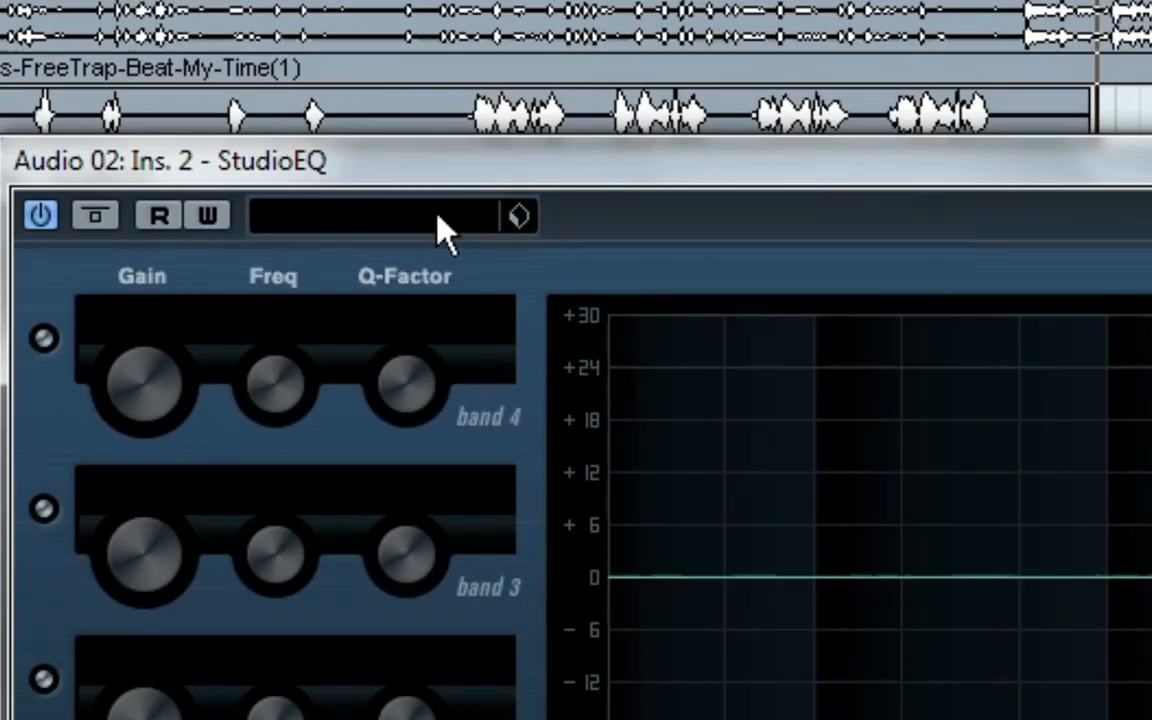
# Load the Telephone preset in the StudioEQ on Audio 02 and close the preset browser
pyautogui.click(442, 226)
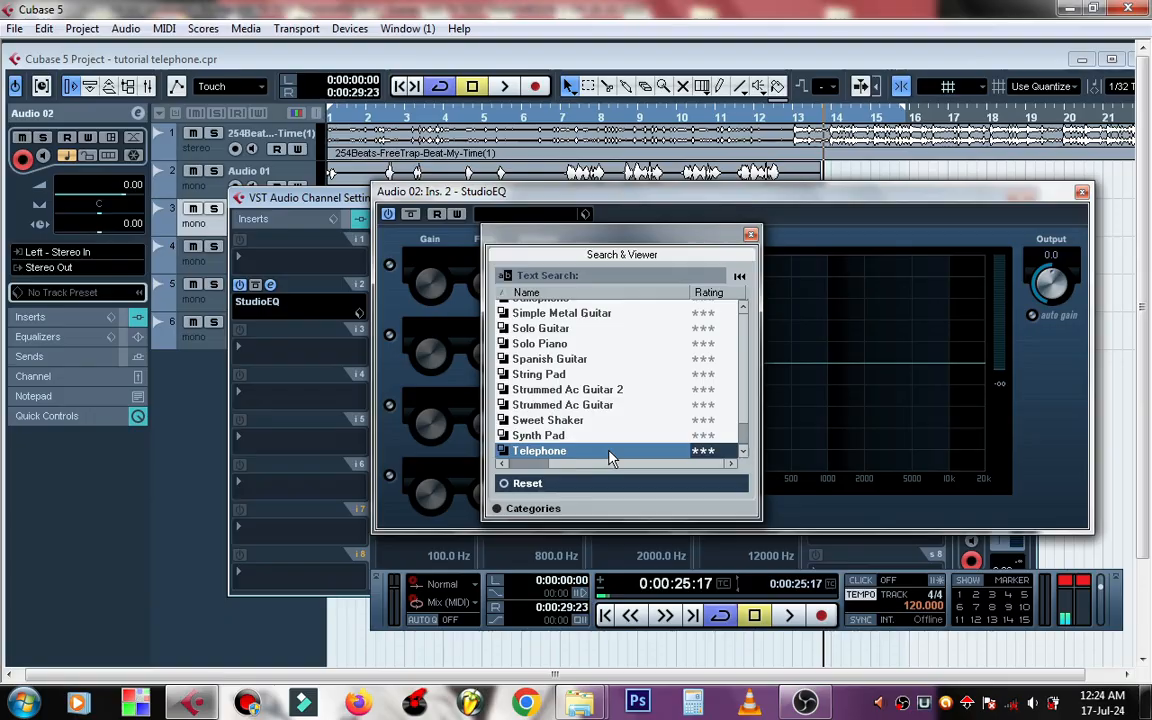
pyautogui.click(662, 598)
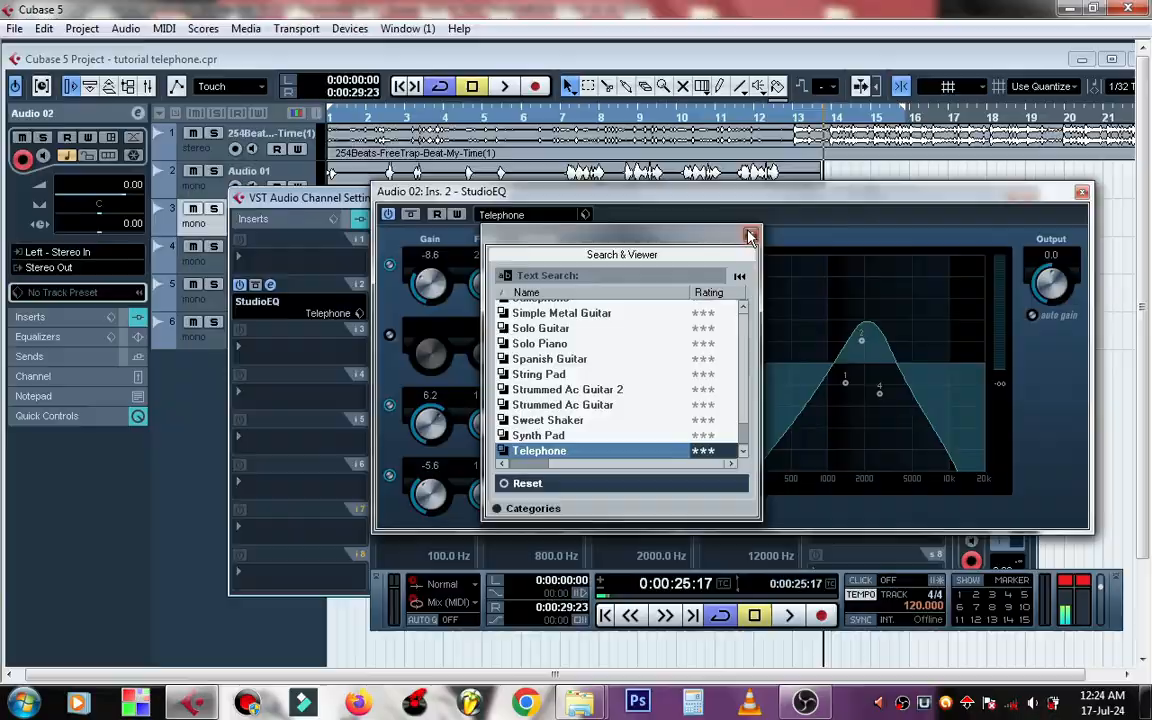
pyautogui.click(1050, 18)
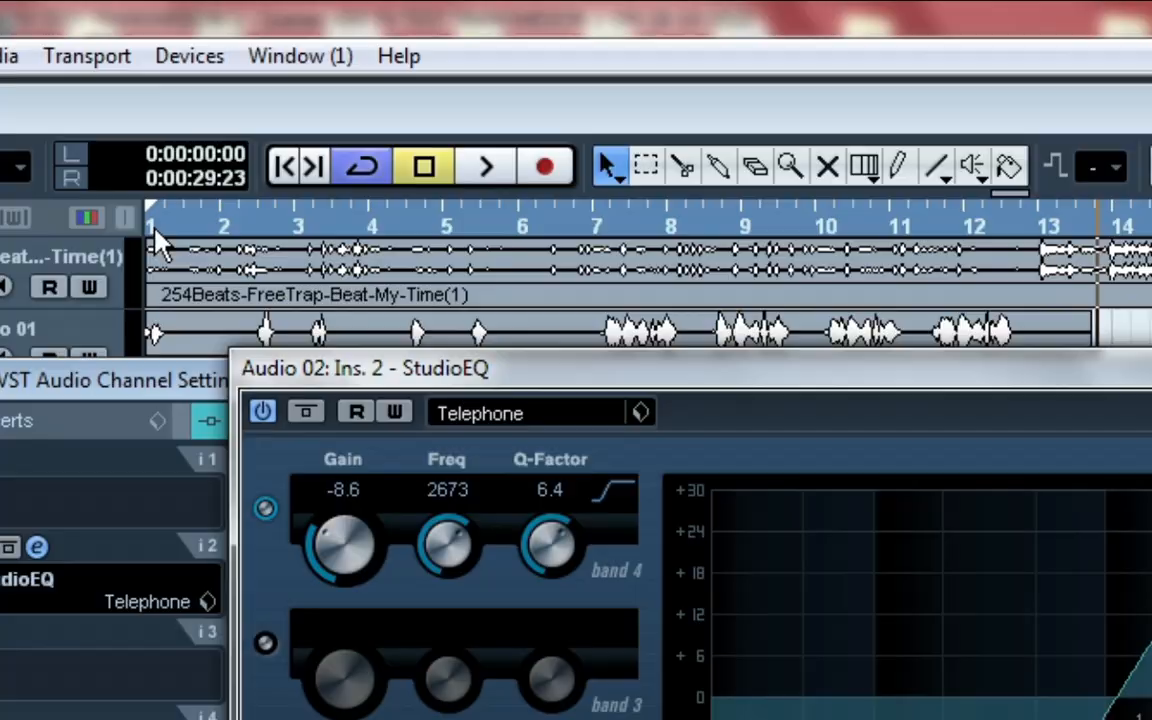
# Play the project from the start to hear the Telephone EQ on Audio 02, moving the EQ window clear of the clips, and stop near bar 13
pyautogui.click(333, 117)
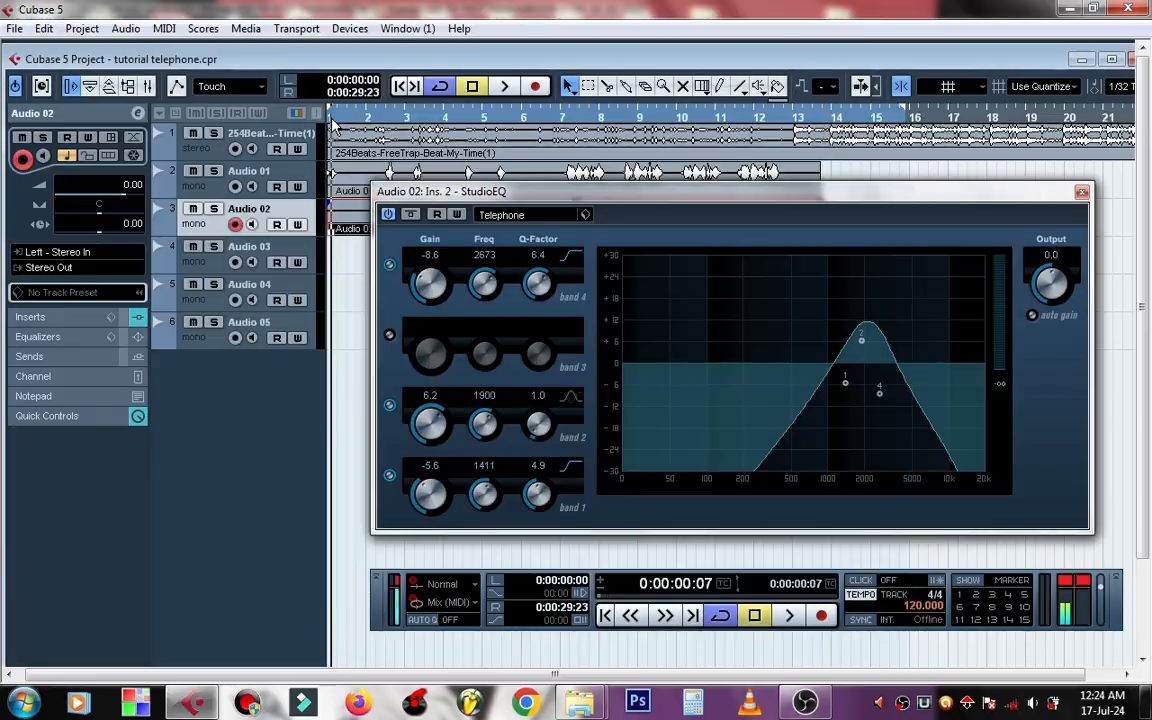
pyautogui.press('space')
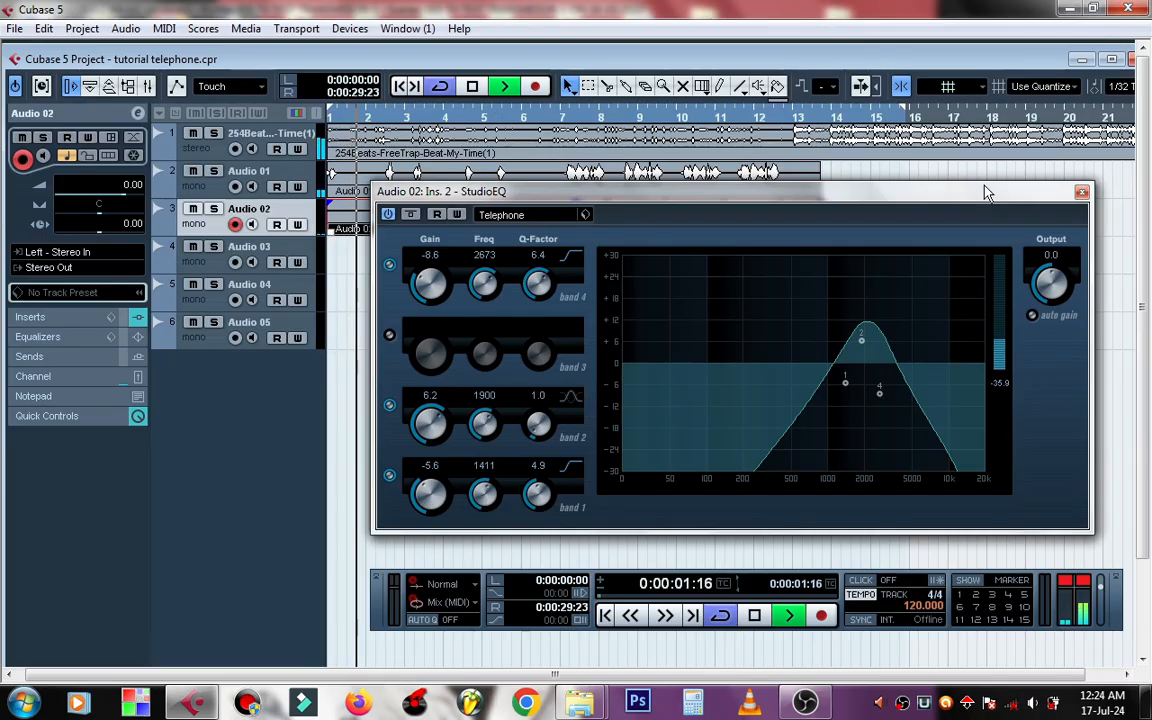
pyautogui.moveTo(978, 195); pyautogui.dragTo(856, 279)
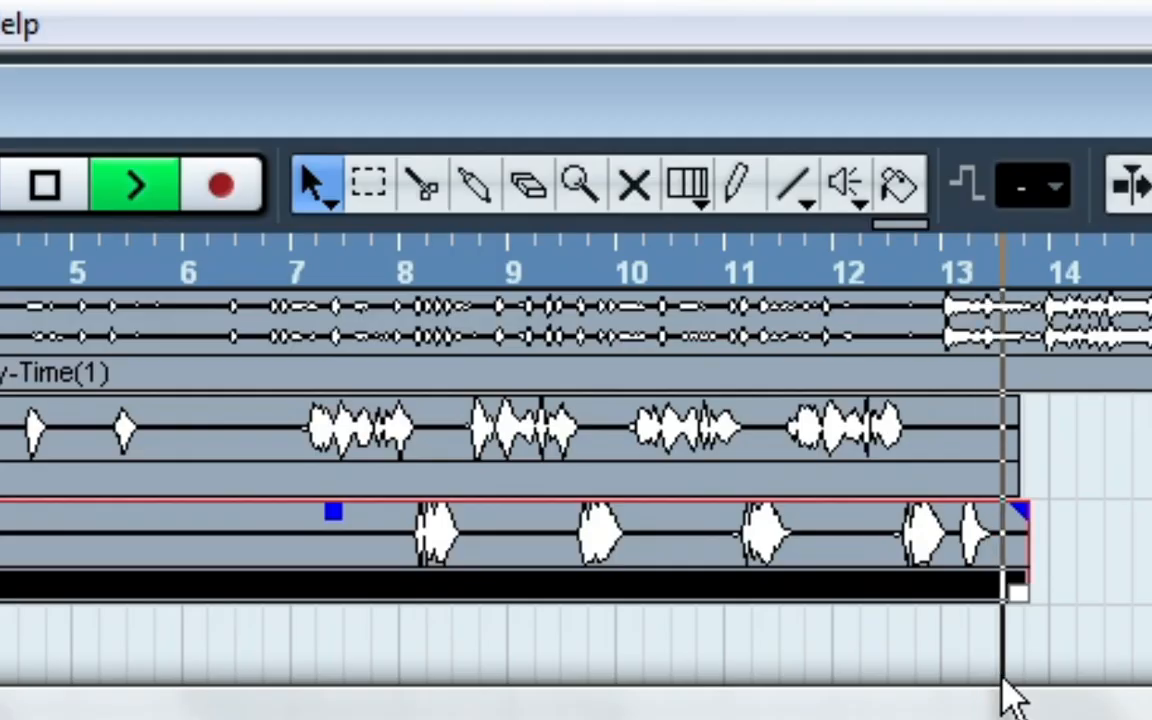
pyautogui.press('space')
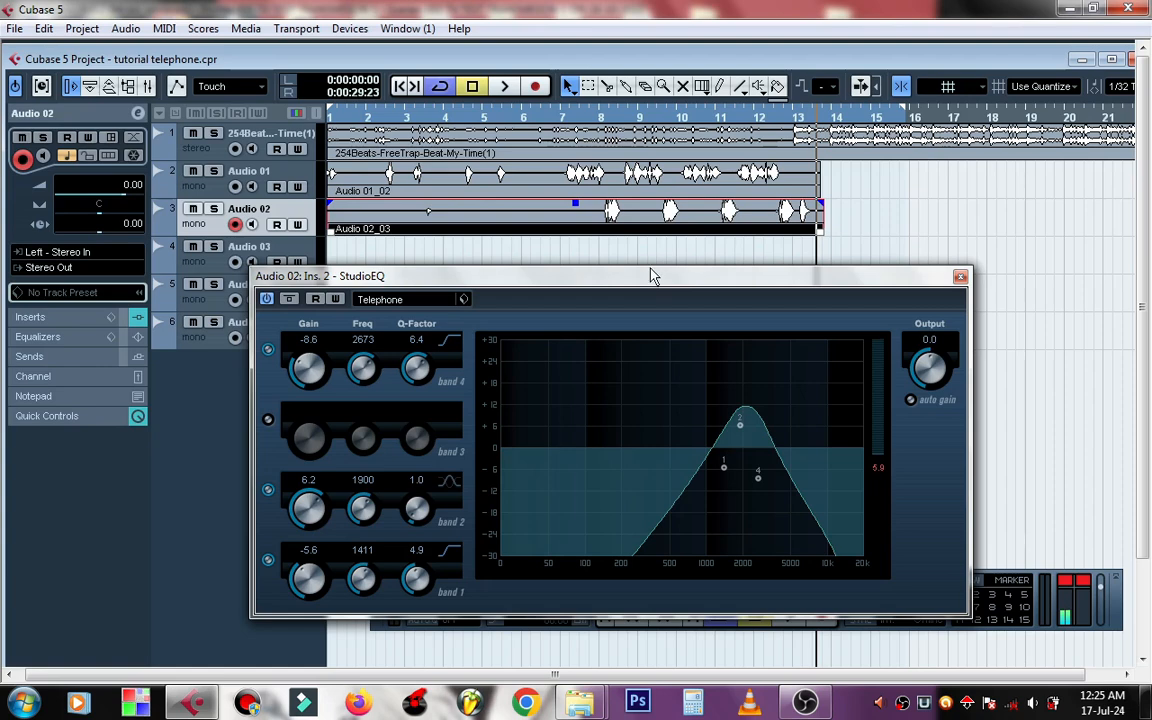
# Reopen the channel settings of Audio 02 and load another StudioEQ into its third insert slot
pyautogui.moveTo(650, 280); pyautogui.dragTo(676, 351)
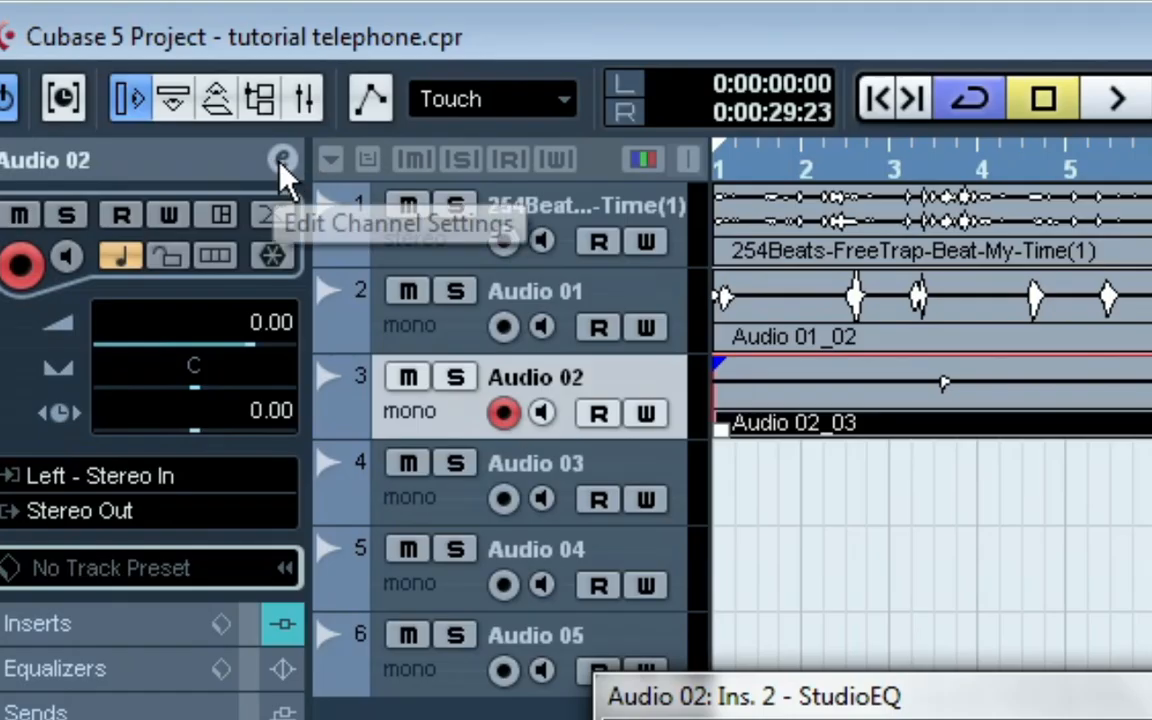
pyautogui.click(138, 113)
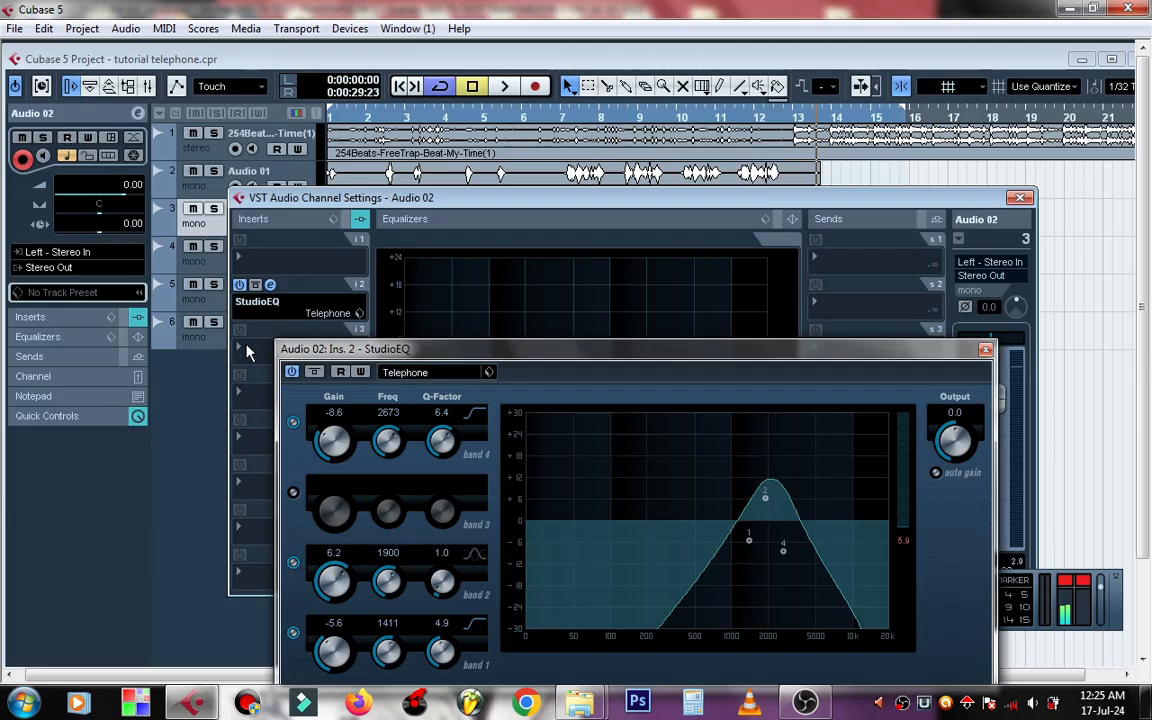
pyautogui.click(313, 415)
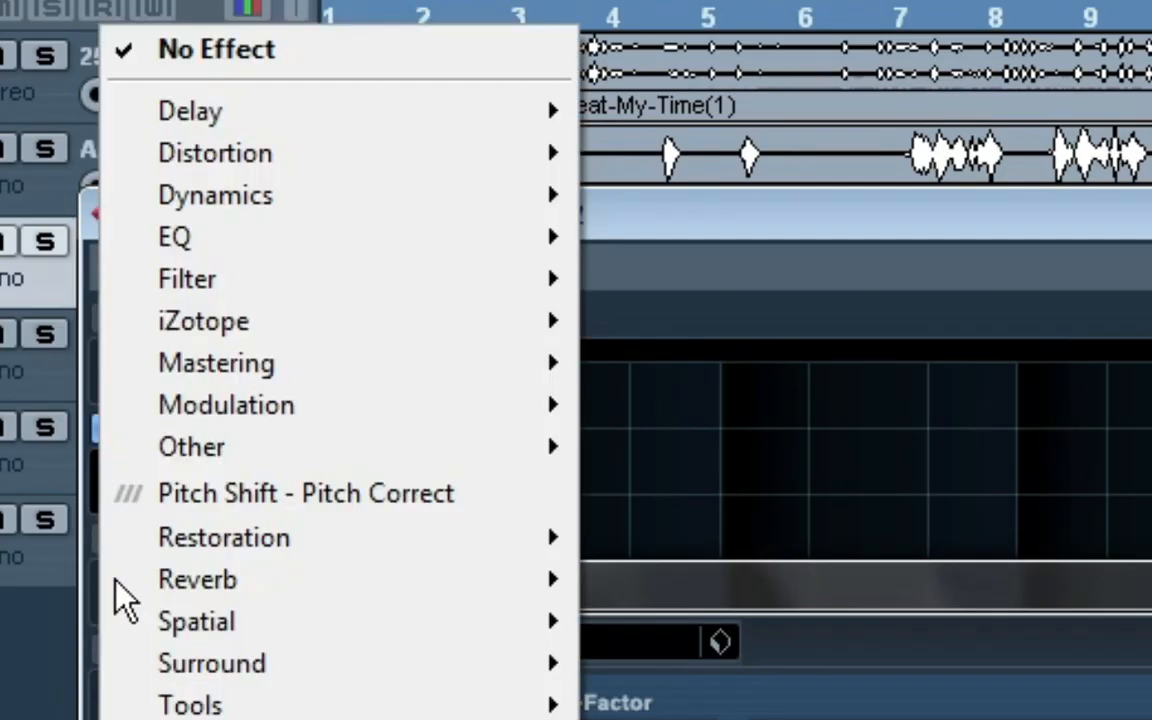
pyautogui.moveTo(548, 245)
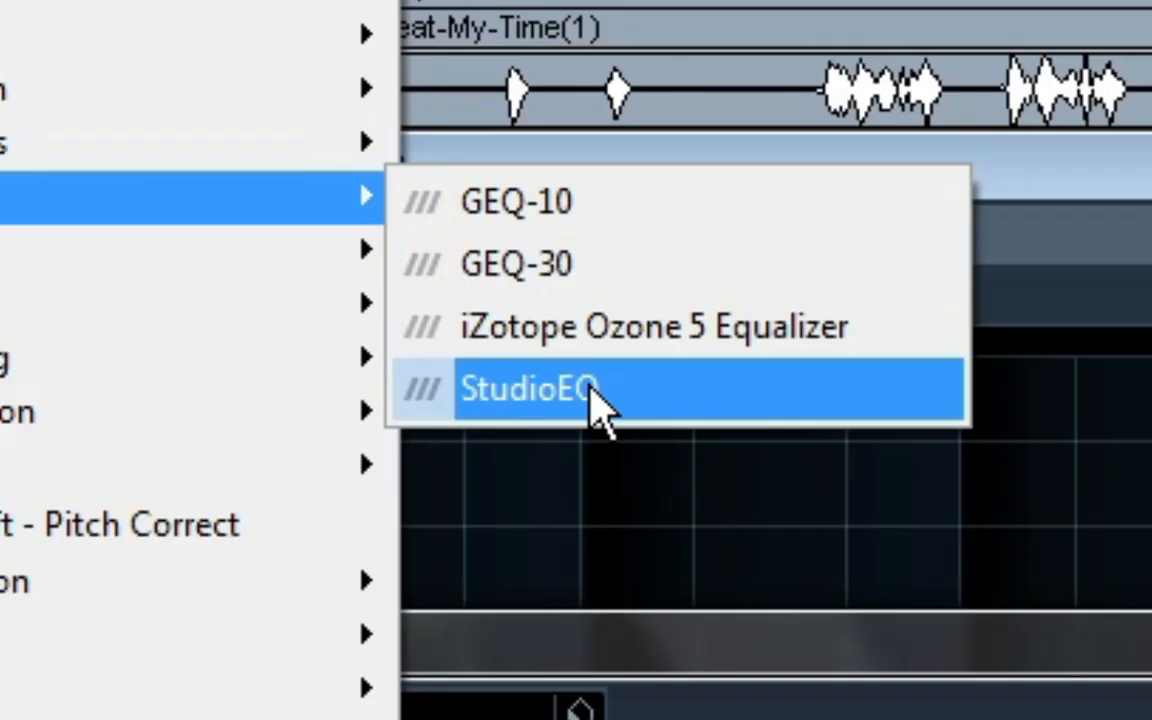
pyautogui.click(728, 387)
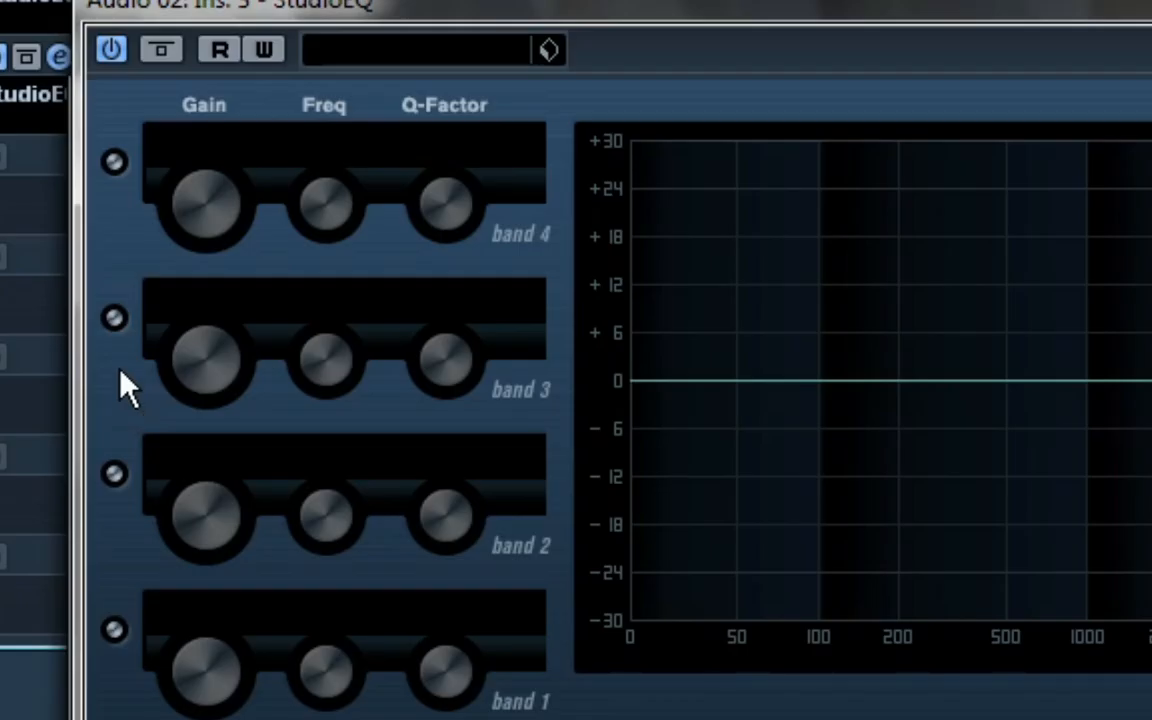
# Enable bands 3, 2 and 1 in the StudioEQ of Audio 02's third insert slot
pyautogui.click(115, 320)
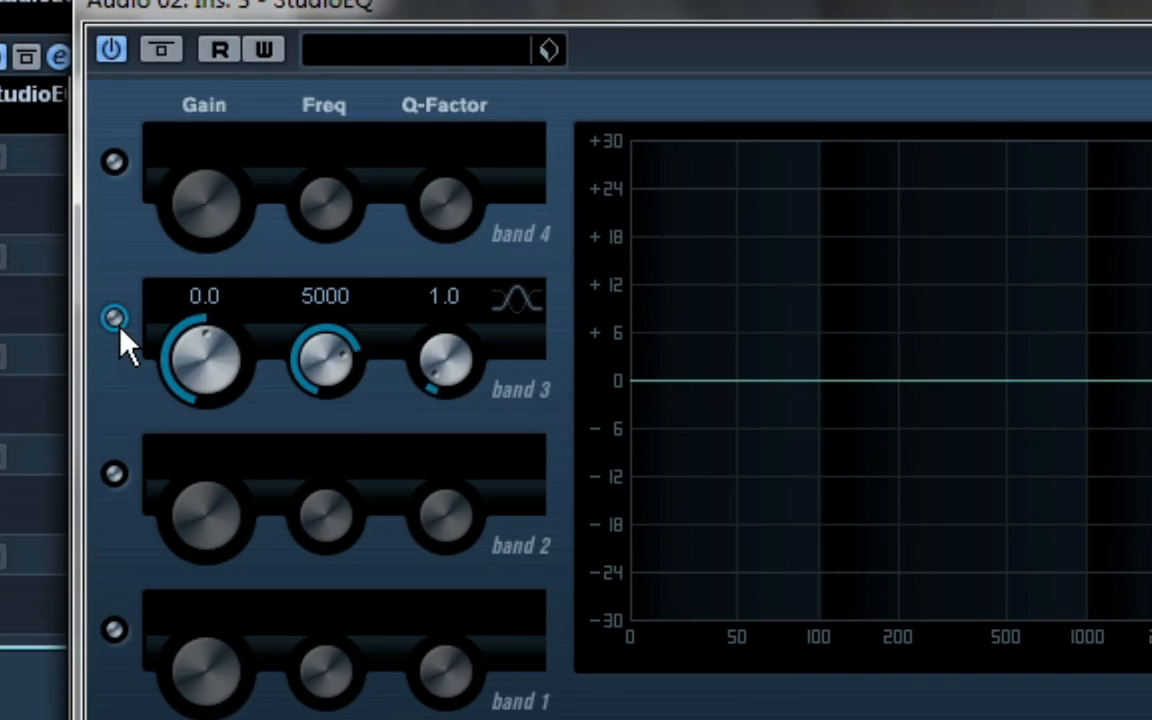
pyautogui.click(116, 472)
pyautogui.click(115, 629)
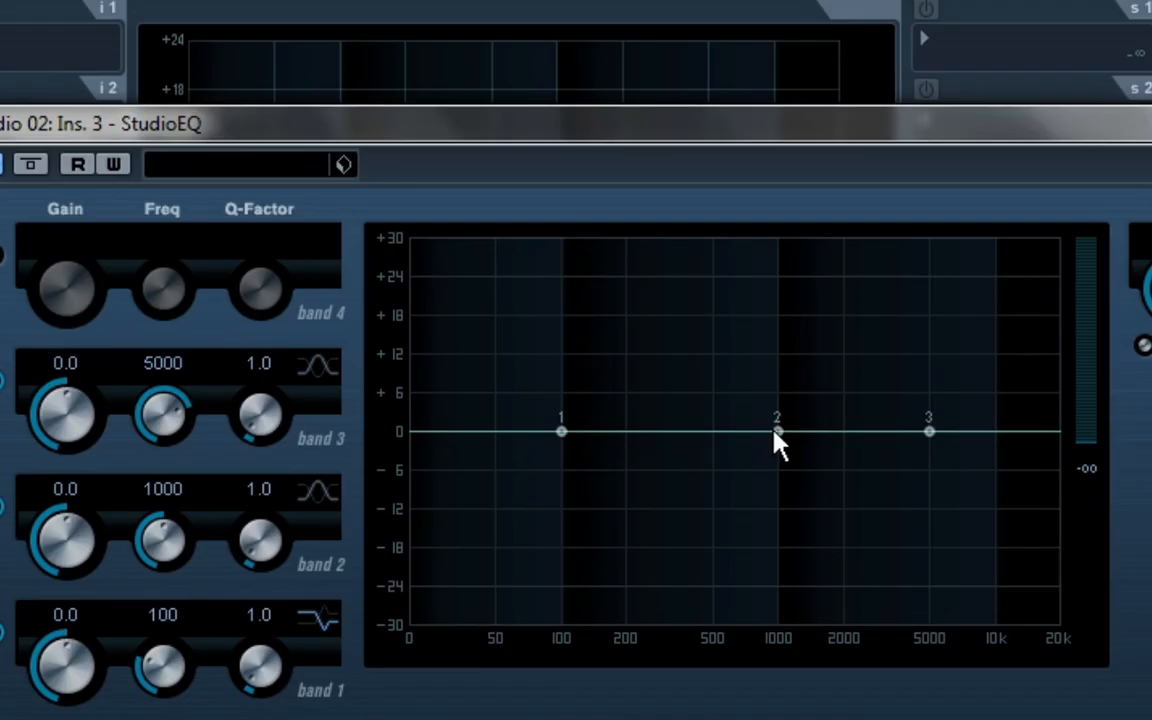
# Shape a band 2 cut of about -11 dB near 1857 Hz with Q-Factor 3.0, and close this EQ and the channel settings
pyautogui.moveTo(732, 479)
pyautogui.mouseDown()
pyautogui.moveTo(765, 511)
pyautogui.moveTo(749, 471)
pyautogui.mouseUp()
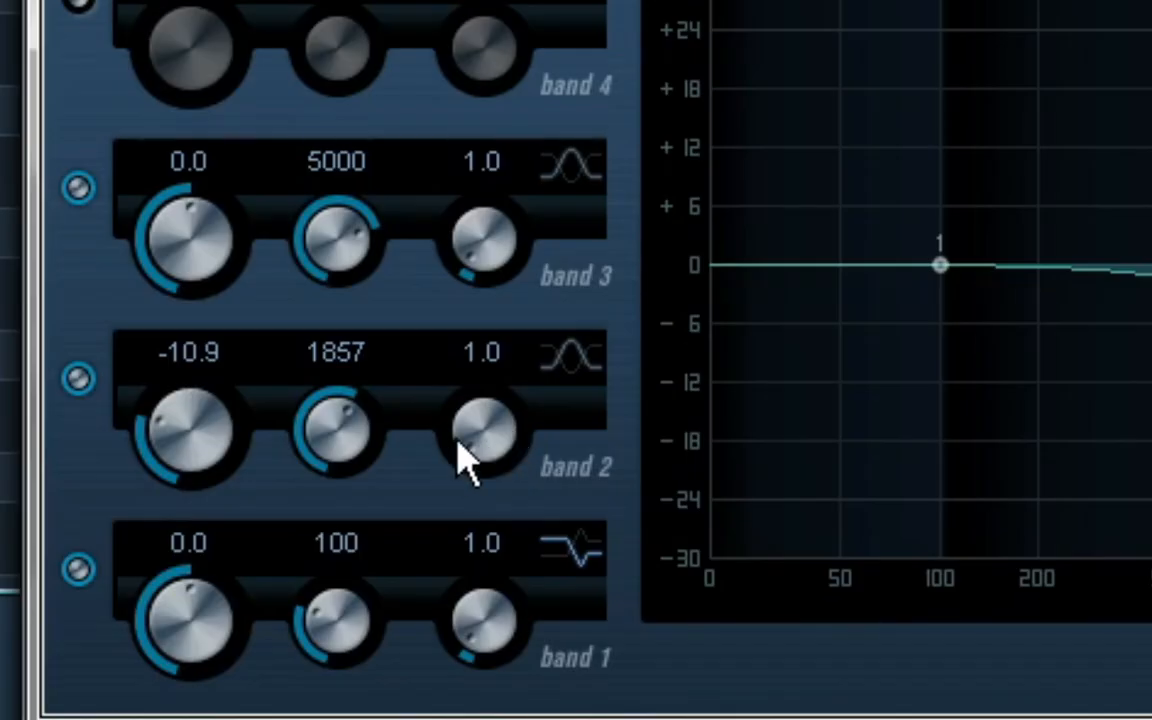
pyautogui.moveTo(470, 462); pyautogui.dragTo(458, 342)
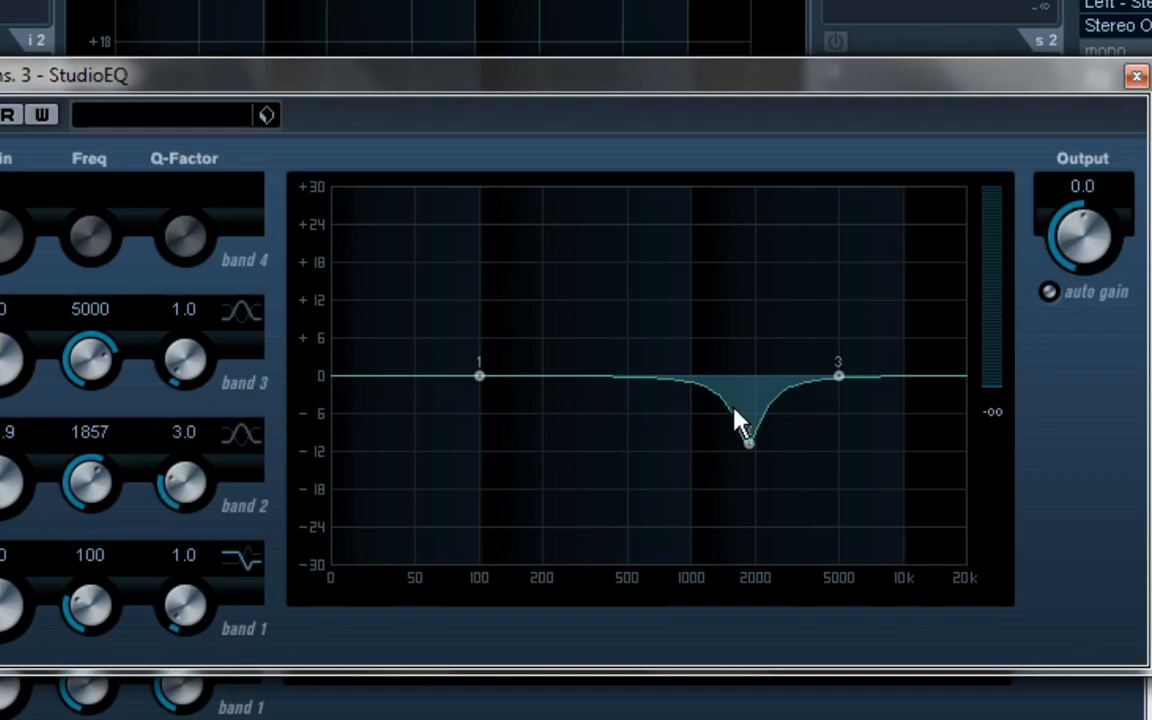
pyautogui.moveTo(752, 440)
pyautogui.mouseDown()
pyautogui.moveTo(755, 427)
pyautogui.moveTo(770, 429)
pyautogui.mouseUp()
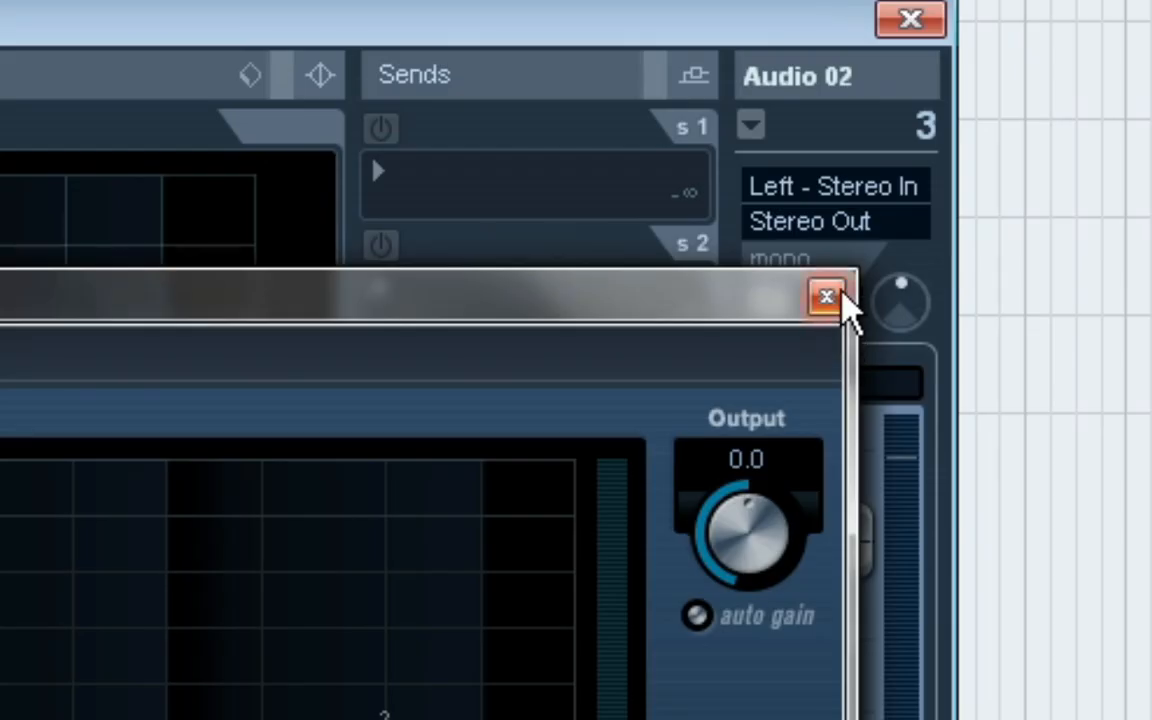
pyautogui.click(989, 306)
pyautogui.click(1020, 199)
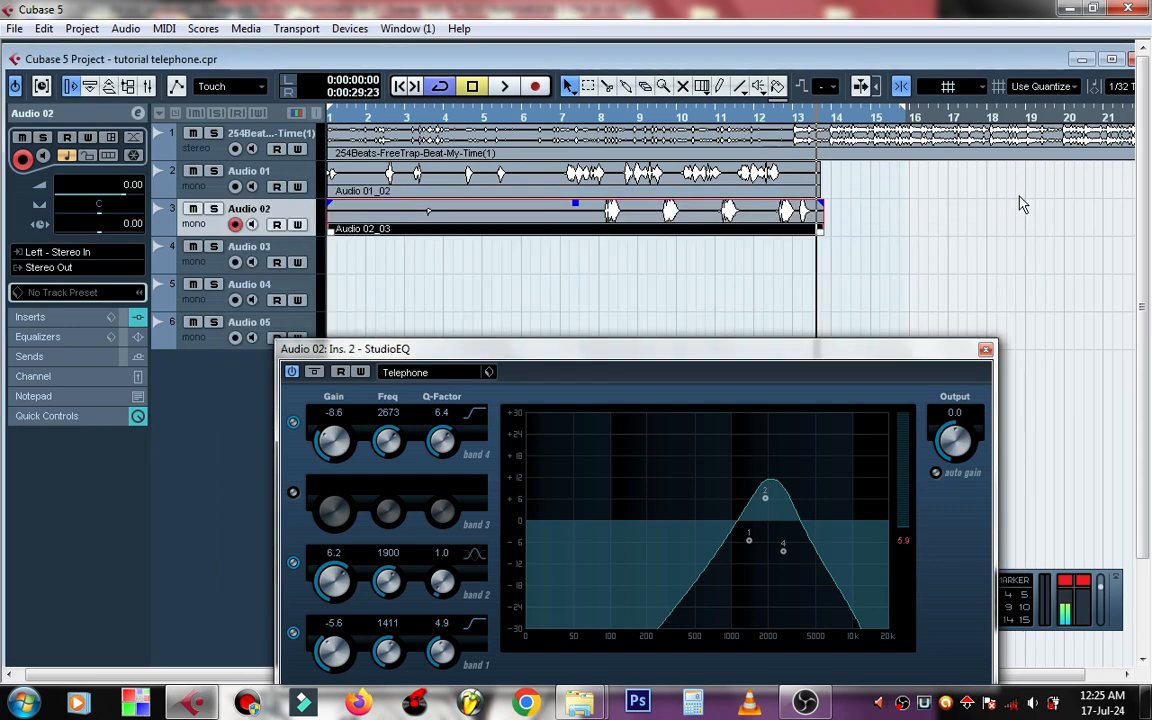
# Play back the beat with both recorded takes to hear the finished telephone effect, and stop near bar 14
pyautogui.click(504, 86)
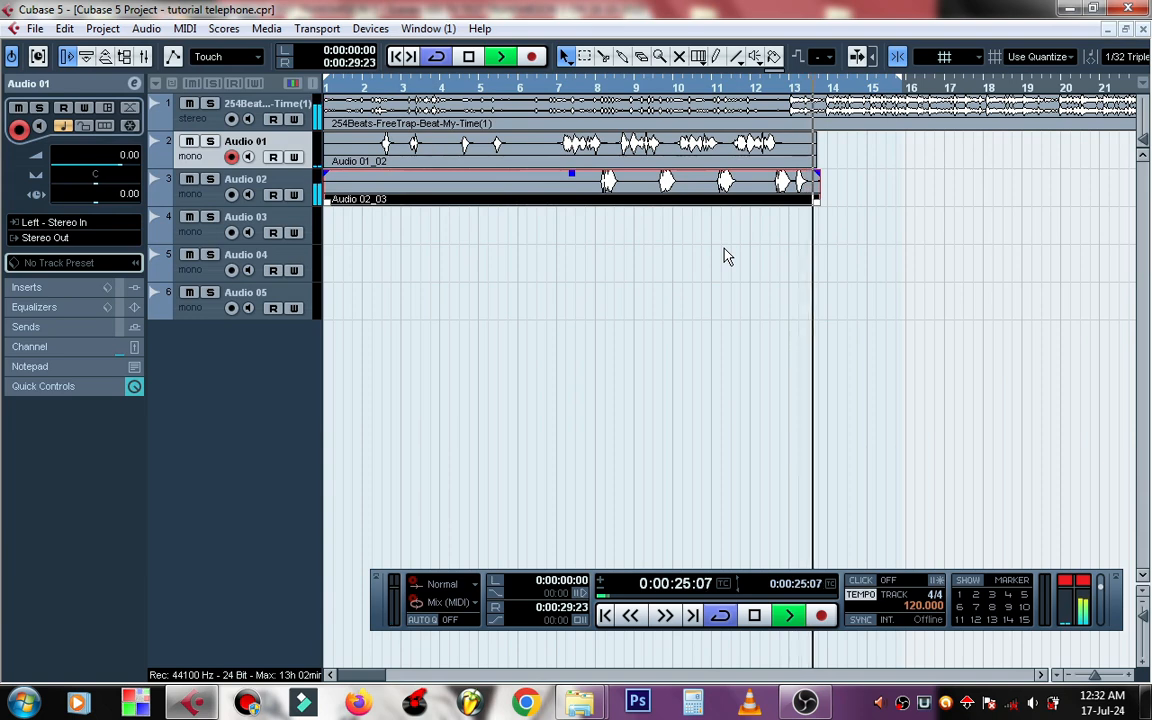
pyautogui.press('space')
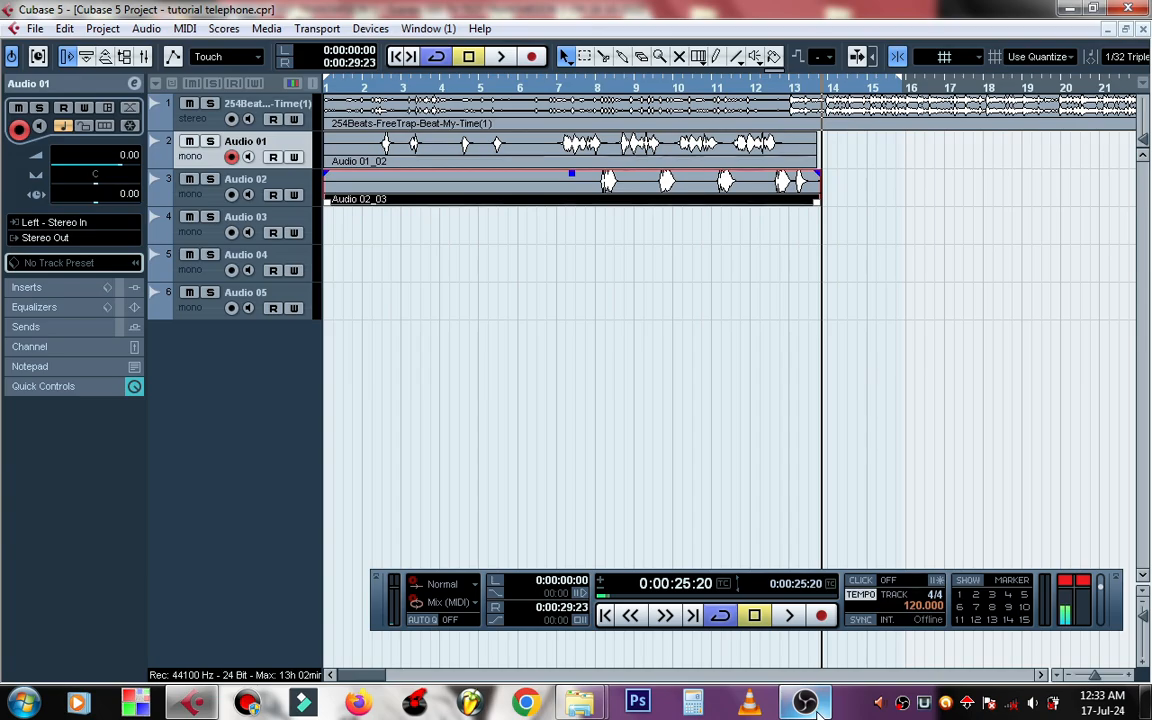
pyautogui.moveTo(818, 712)
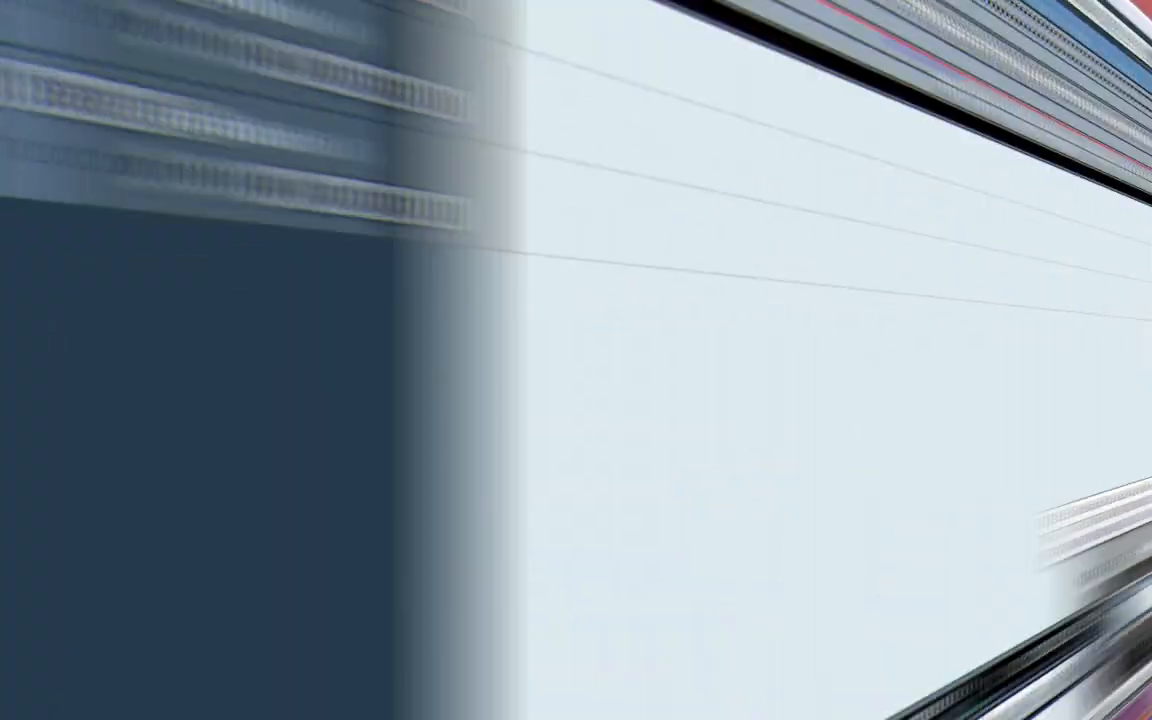